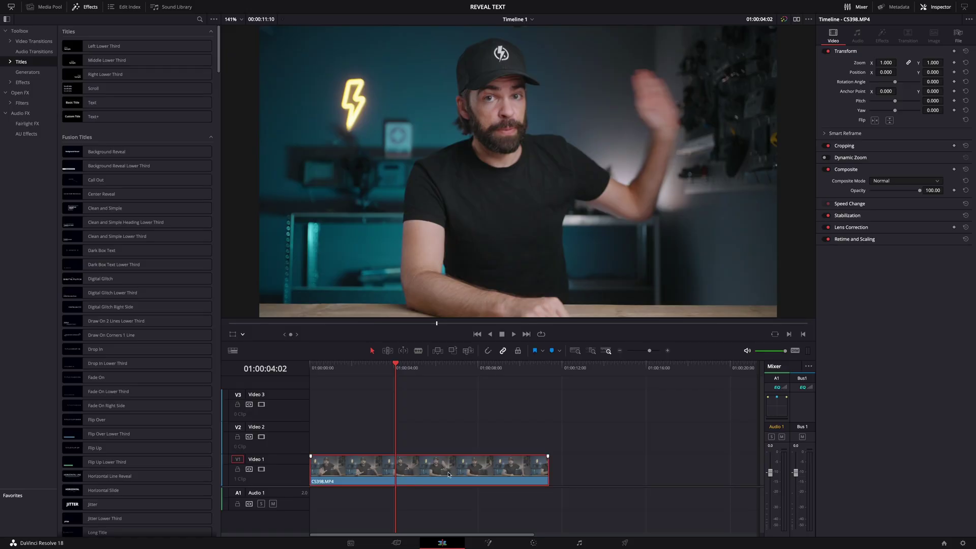
Add a Text title on V2 reading 'TEXT' and place it at the upper right.
{"action": "left_click_drag", "start_coordinate": [92, 102], "coordinate": [381, 447]}
{"action": "left_click", "coordinate": [433, 437]}
{"action": "triple_click", "coordinate": [846, 81]}
{"action": "type", "text": "TEXT"}
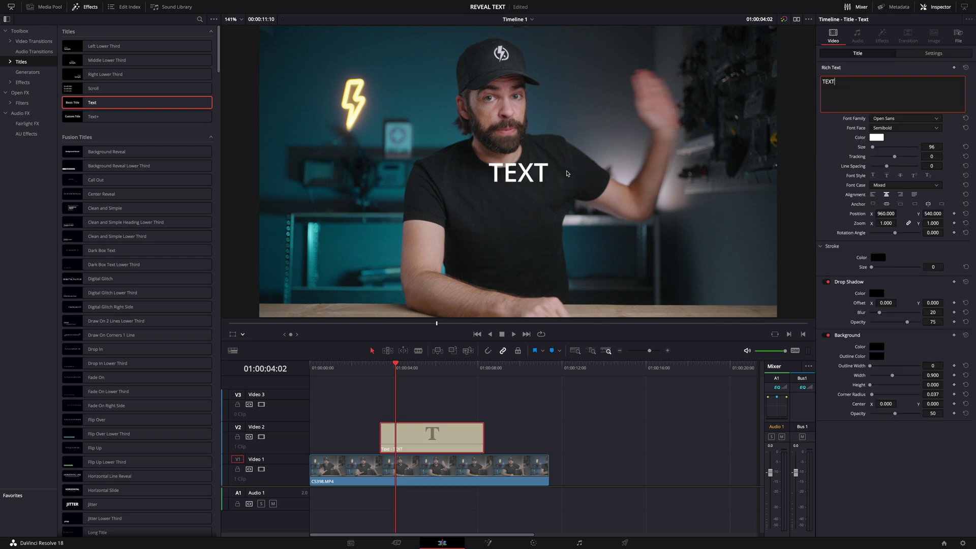
{"action": "left_click_drag", "start_coordinate": [526, 173], "coordinate": [667, 112]}
Duplicate C5398.MP4 onto V3 at a hand-raised frame, select the copy, and open the Color page.
{"action": "left_click_drag", "start_coordinate": [394, 366], "coordinate": [400, 369]}
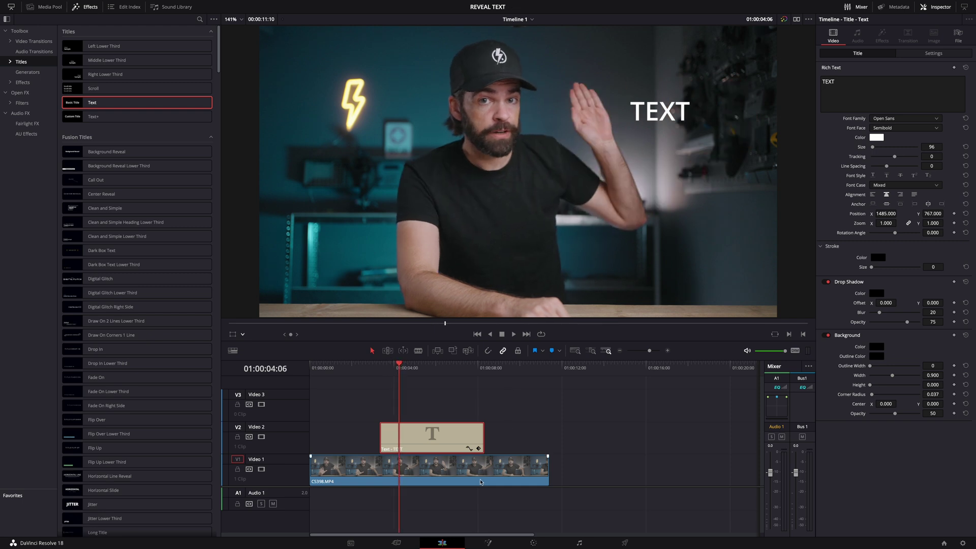
{"action": "left_click", "coordinate": [446, 469]}
{"action": "left_click_drag", "start_coordinate": [453, 483], "coordinate": [426, 414]}
{"action": "left_click", "coordinate": [426, 478]}
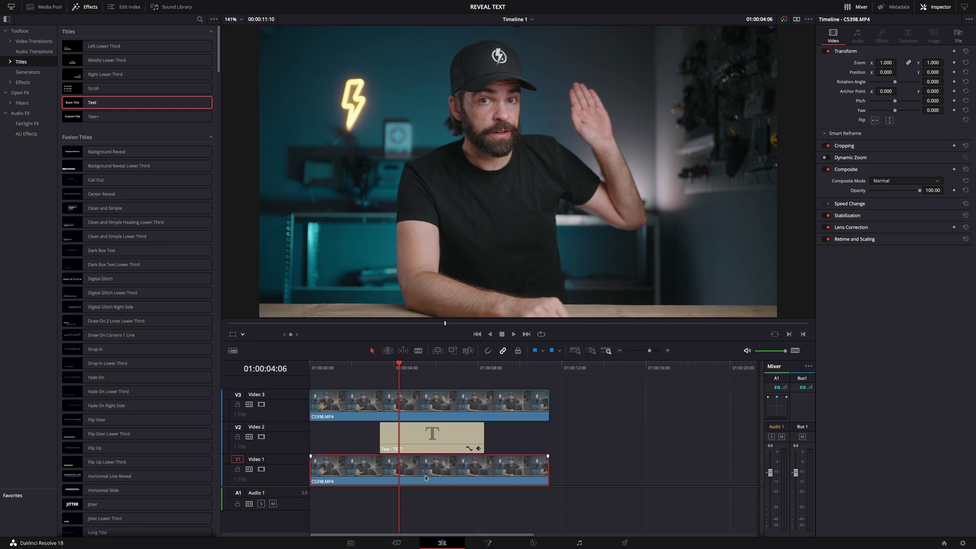
{"action": "left_click", "coordinate": [420, 447]}
{"action": "left_click", "coordinate": [422, 410]}
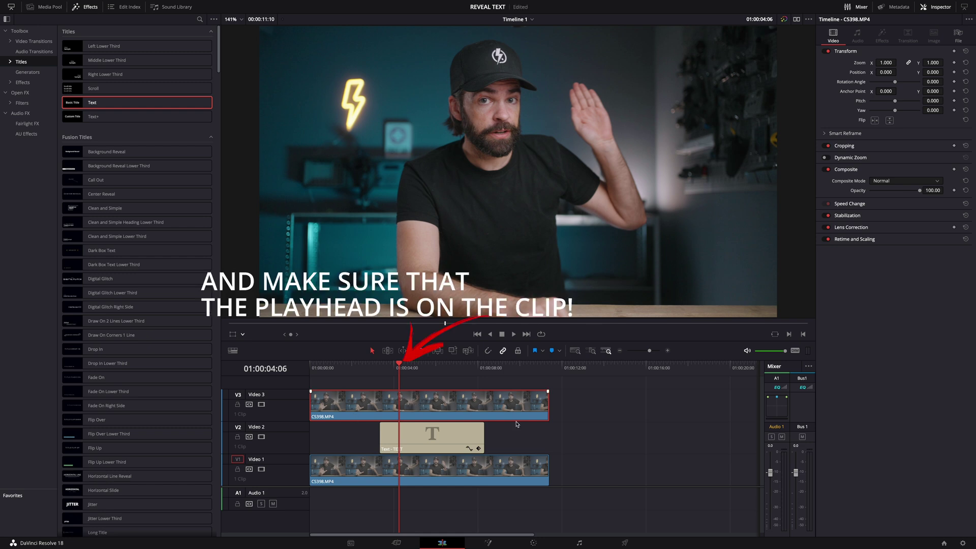
{"action": "left_click", "coordinate": [535, 542]}
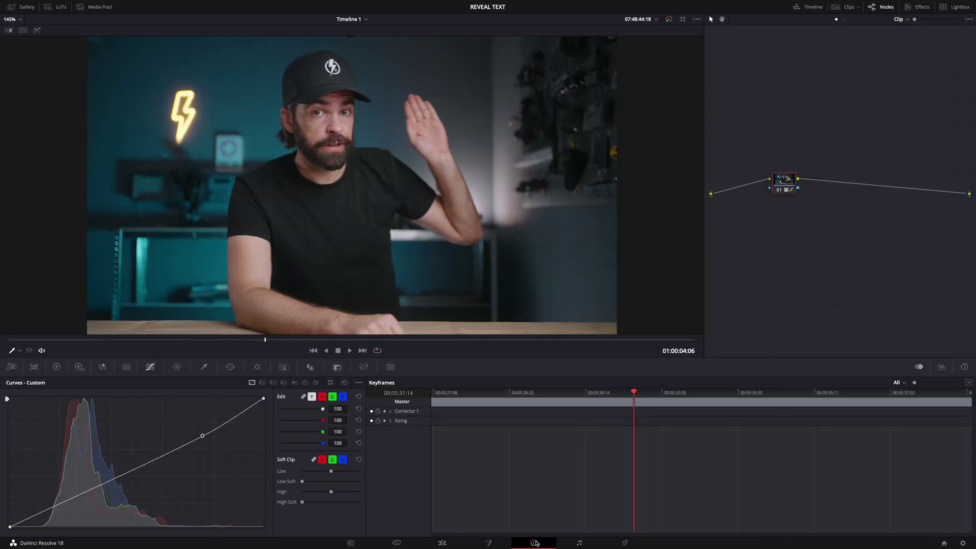
Add an Alpha Output to the node graph and connect node 01's alpha output to it.
{"action": "right_click", "coordinate": [801, 260]}
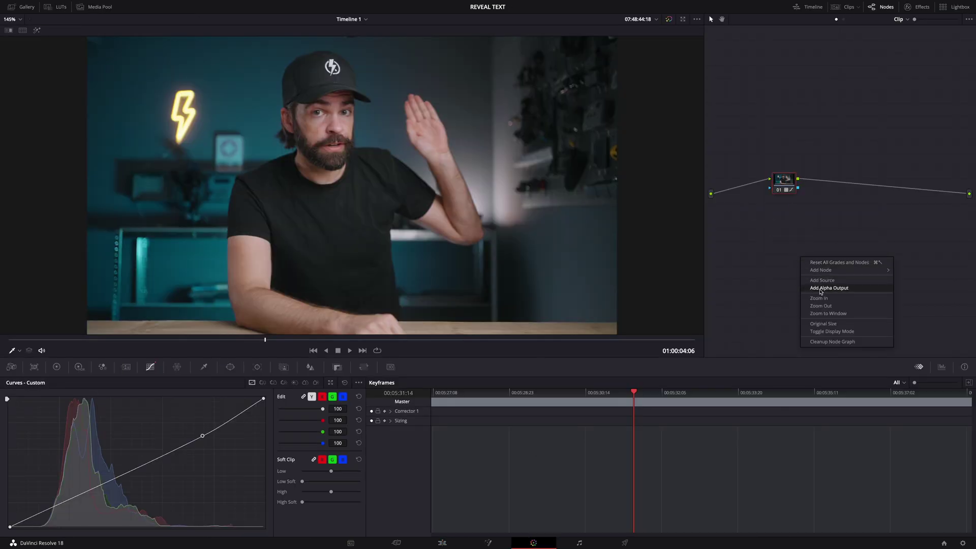
{"action": "left_click", "coordinate": [839, 288]}
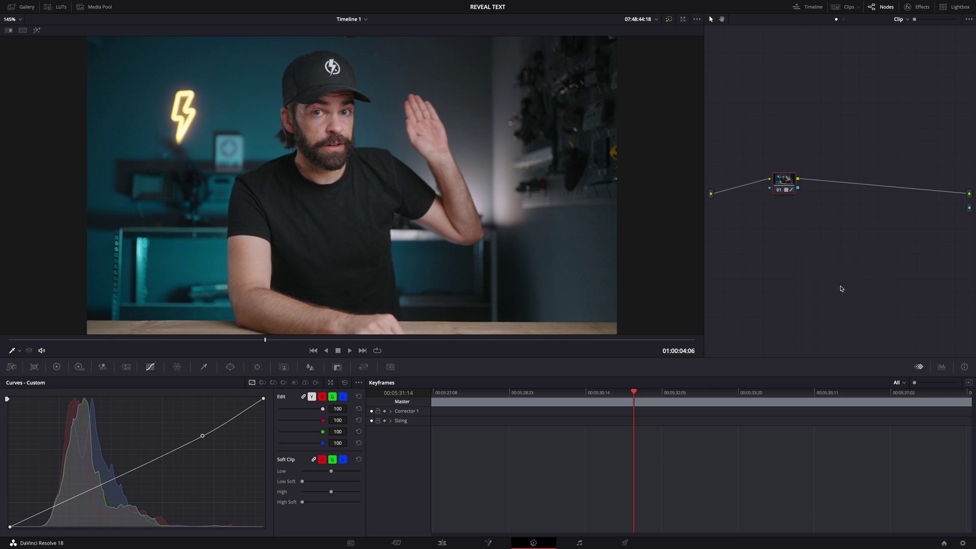
{"action": "left_click_drag", "start_coordinate": [799, 189], "coordinate": [971, 209]}
{"action": "left_click_drag", "start_coordinate": [789, 182], "coordinate": [782, 195]}
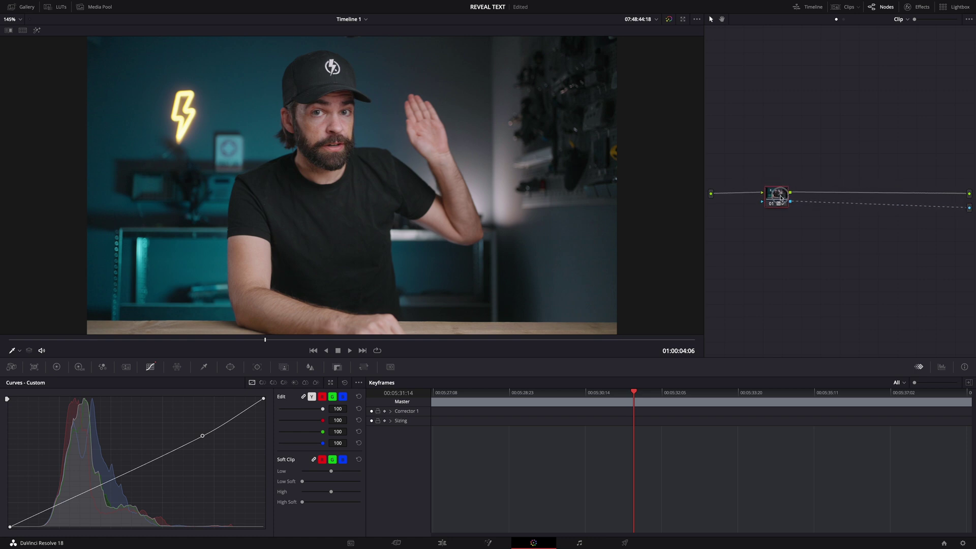
{"action": "mouse_move", "coordinate": [265, 341]}
{"action": "left_mouse_down"}
{"action": "mouse_move", "coordinate": [230, 339]}
{"action": "mouse_move", "coordinate": [249, 340]}
{"action": "left_mouse_up"}
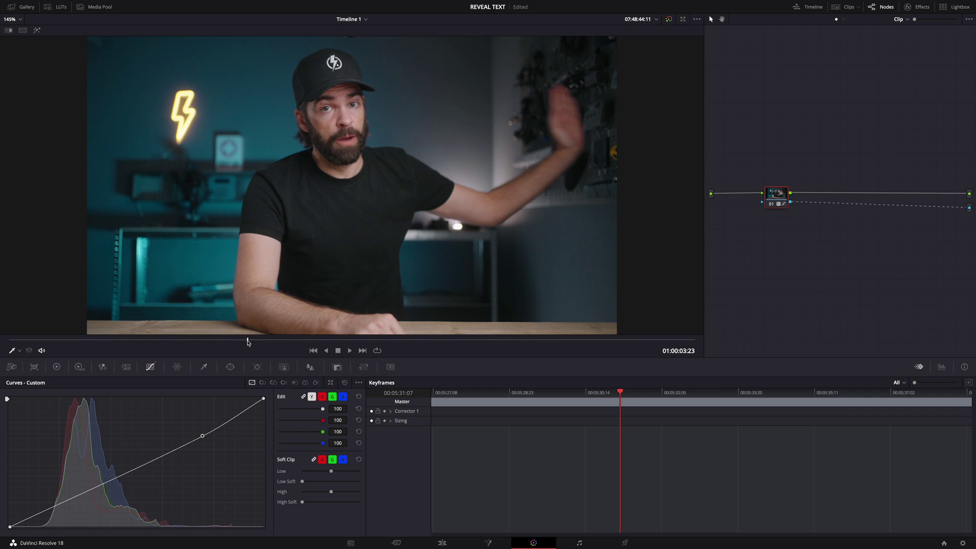
Add a Curve window and place its first points from the fingertips down the hand's edge.
{"action": "left_click", "coordinate": [230, 369]}
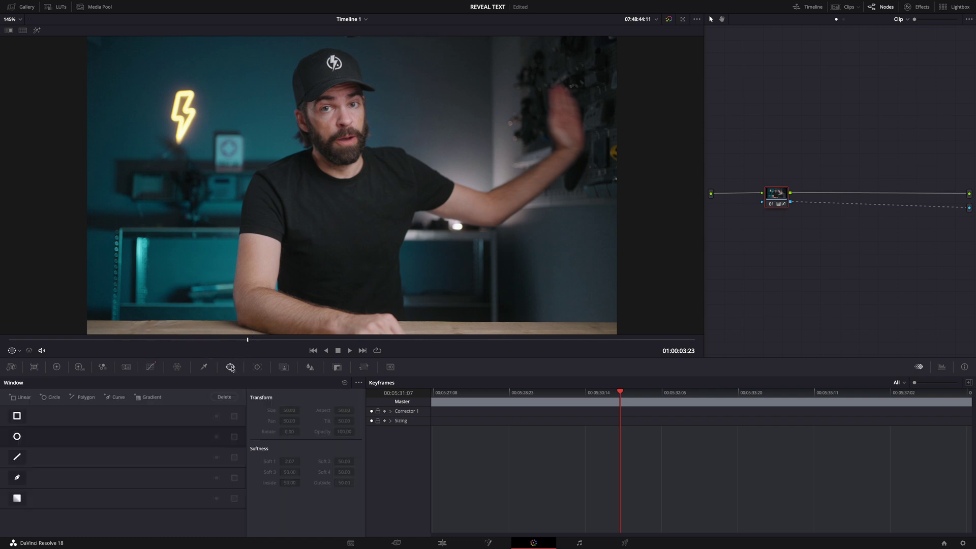
{"action": "left_click", "coordinate": [18, 478]}
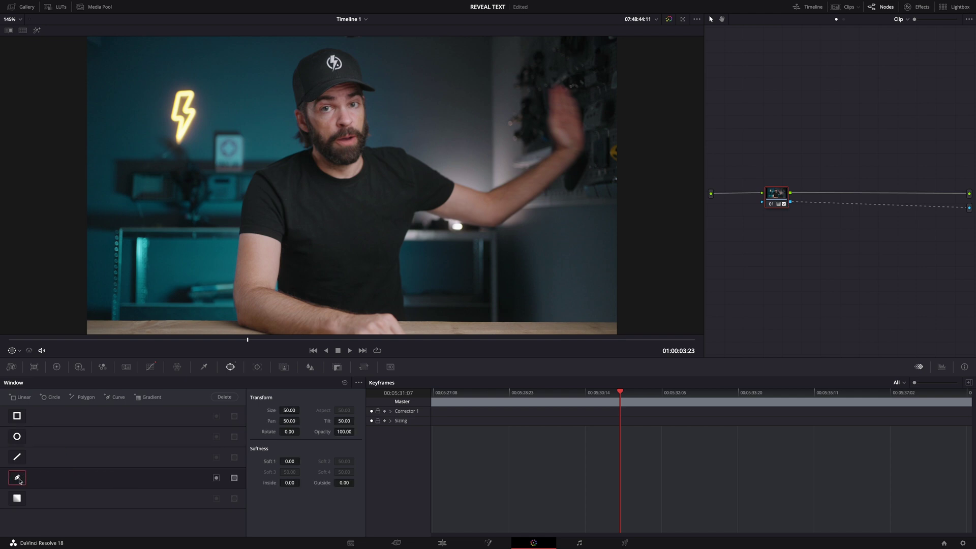
{"action": "scroll", "coordinate": [462, 117], "scroll_direction": "up", "scroll_amount": 5}
{"action": "left_click", "coordinate": [459, 107]}
{"action": "left_click", "coordinate": [472, 124]}
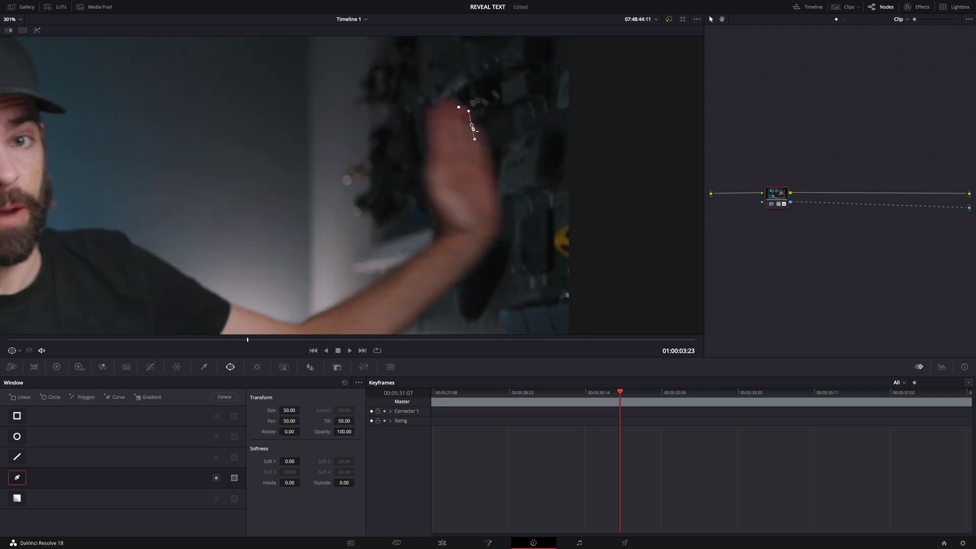
{"action": "left_click_drag", "start_coordinate": [486, 158], "coordinate": [494, 189]}
Finish the curve along the hand's base and left side, close it, and widen the bottom-left corner.
{"action": "left_click_drag", "start_coordinate": [497, 233], "coordinate": [496, 241]}
{"action": "left_click", "coordinate": [483, 257]}
{"action": "left_click", "coordinate": [409, 256]}
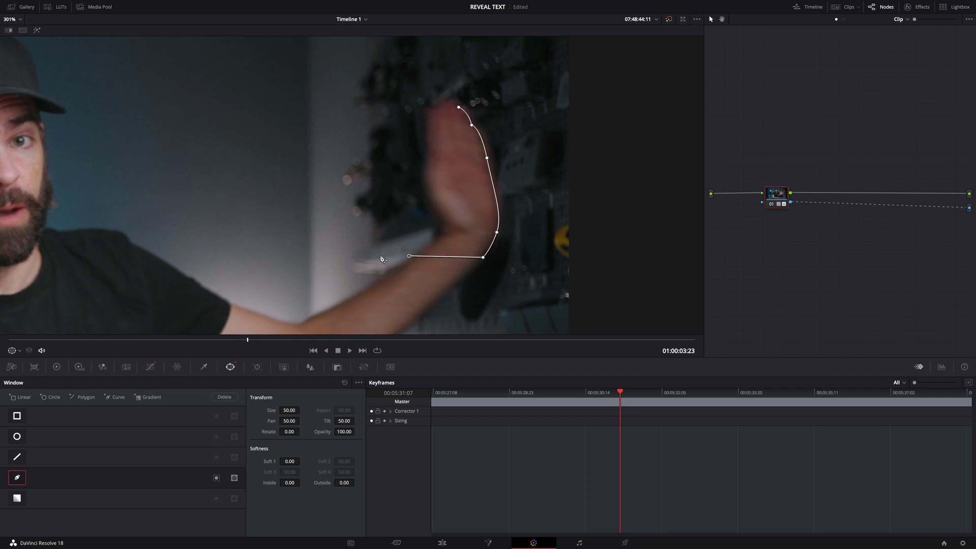
{"action": "left_click", "coordinate": [380, 255]}
{"action": "left_click", "coordinate": [378, 108]}
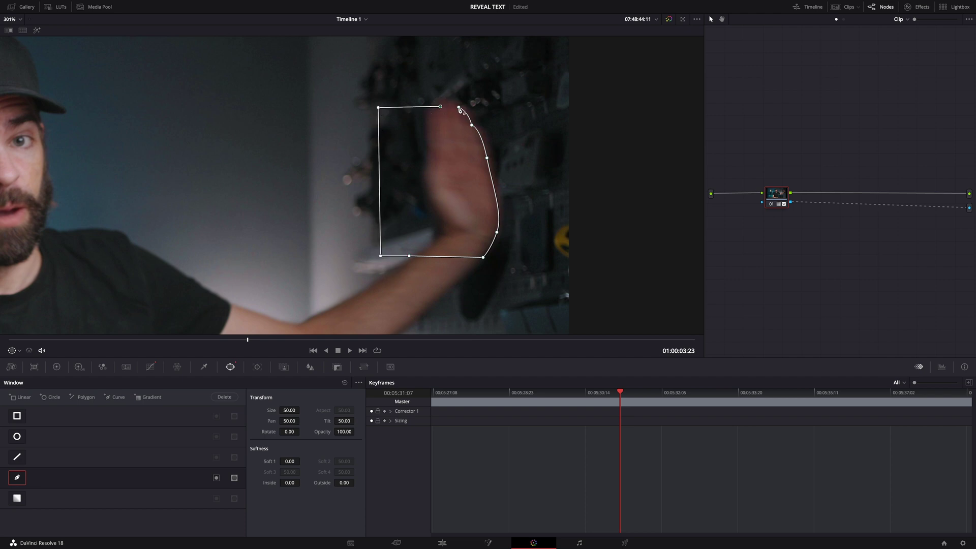
{"action": "left_click", "coordinate": [459, 110]}
{"action": "left_click_drag", "start_coordinate": [380, 256], "coordinate": [316, 260]}
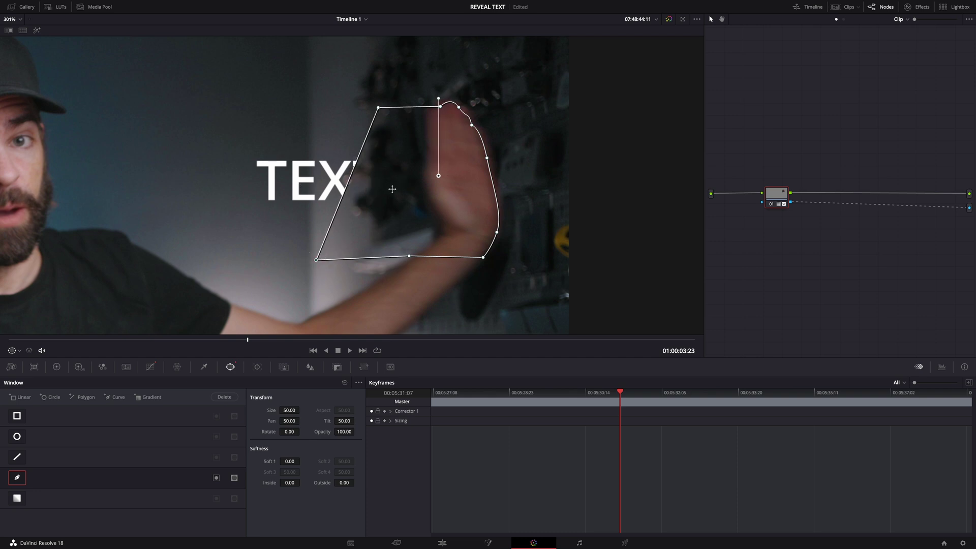
{"action": "scroll", "coordinate": [395, 189], "scroll_direction": "down", "scroll_amount": 2}
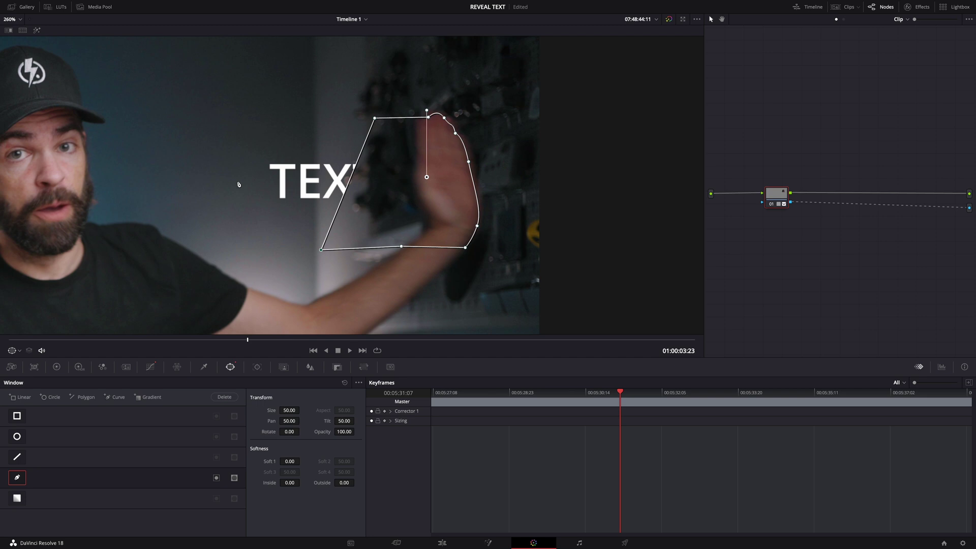
Toggle the curve window's invert setting, ending with the title showing outside the mask.
{"action": "left_click", "coordinate": [216, 478]}
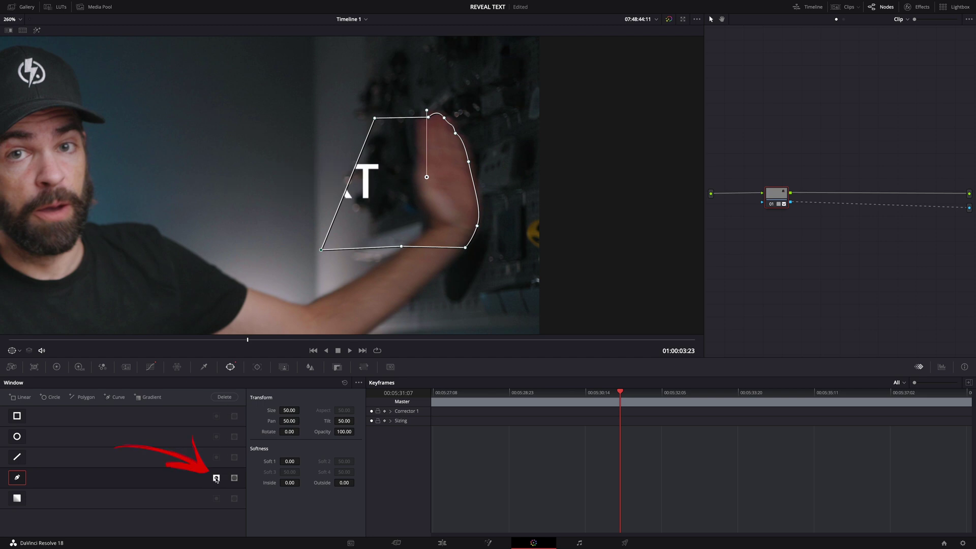
{"action": "left_click", "coordinate": [216, 479]}
{"action": "left_click", "coordinate": [216, 478]}
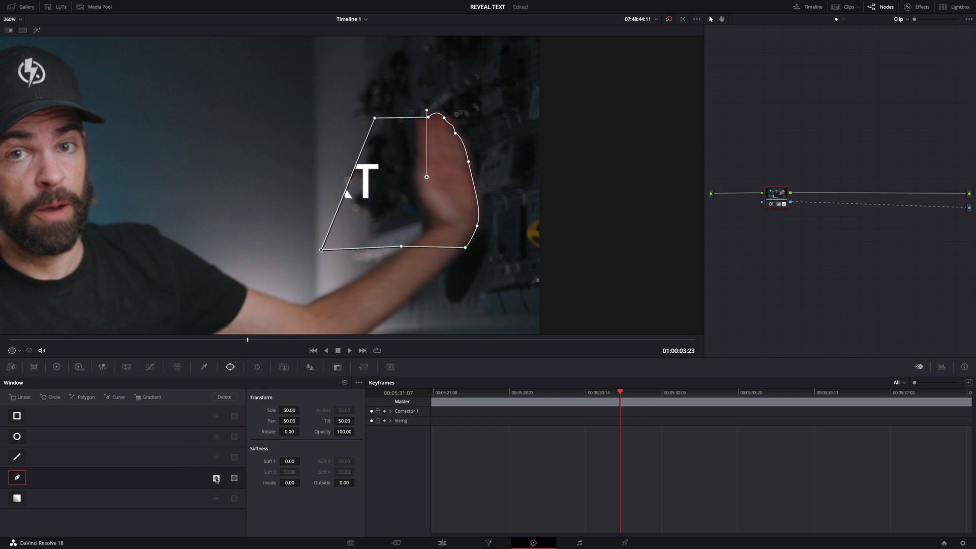
{"action": "left_click", "coordinate": [216, 479]}
Pull the left curve points far left and soften the edges: Soft 1 0.64, Inside 4.56, Outside 0.92.
{"action": "left_click_drag", "start_coordinate": [321, 250], "coordinate": [234, 244]}
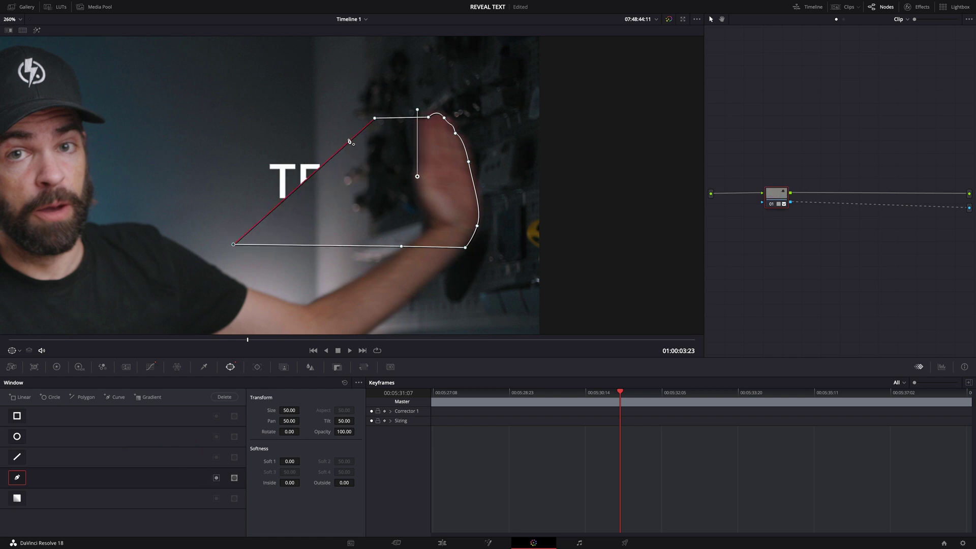
{"action": "left_click_drag", "start_coordinate": [374, 119], "coordinate": [242, 121]}
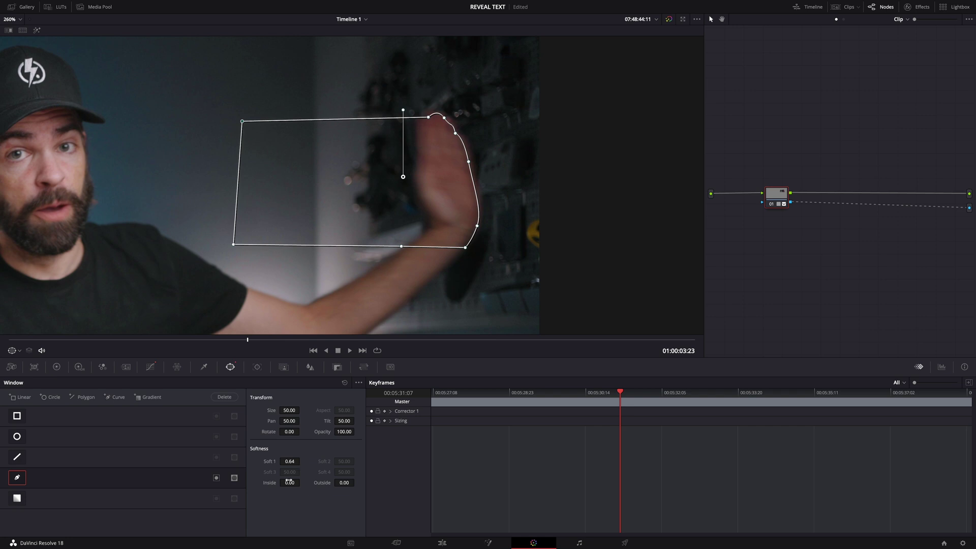
{"action": "left_click_drag", "start_coordinate": [289, 482], "coordinate": [393, 307]}
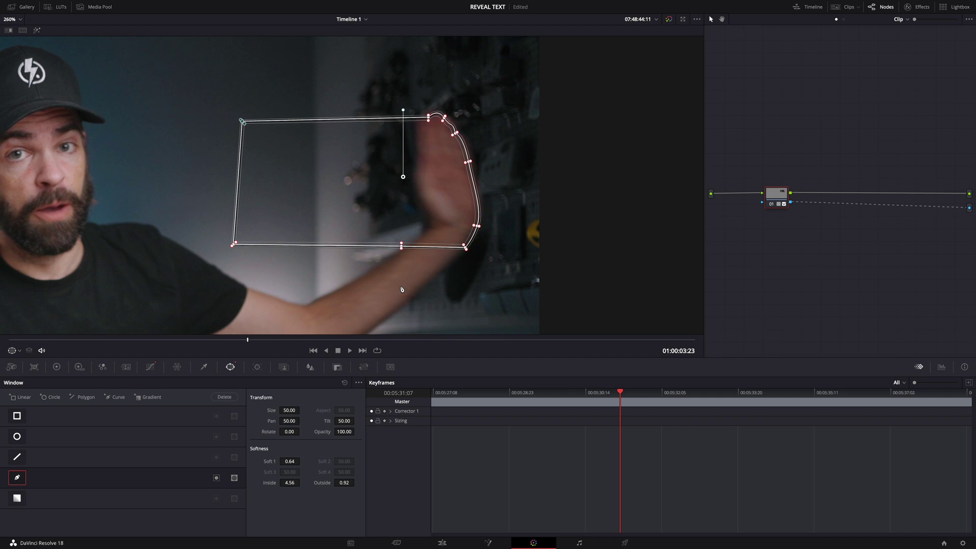
Set the Tracker to Frame mode and keyframe the window moving left over the next two frames.
{"action": "left_click", "coordinate": [256, 367]}
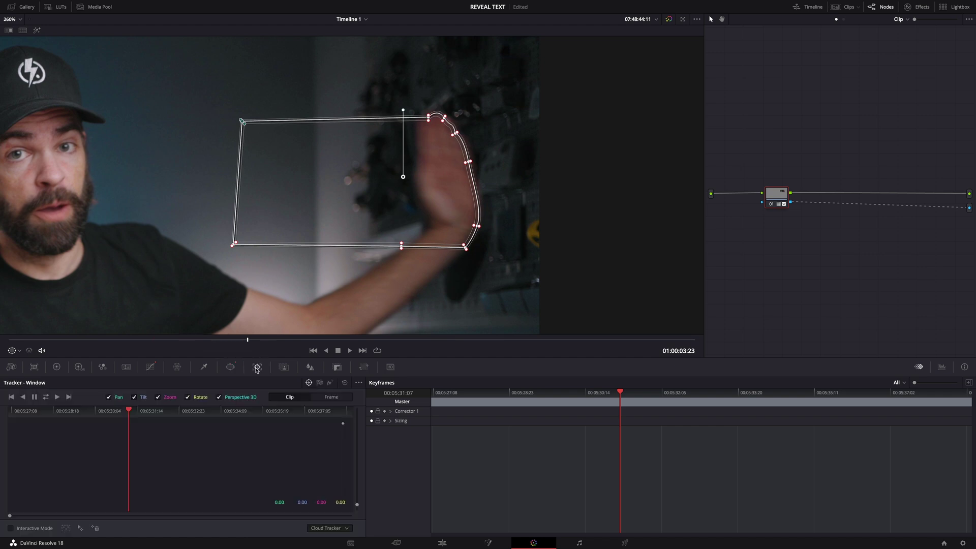
{"action": "left_click", "coordinate": [331, 398]}
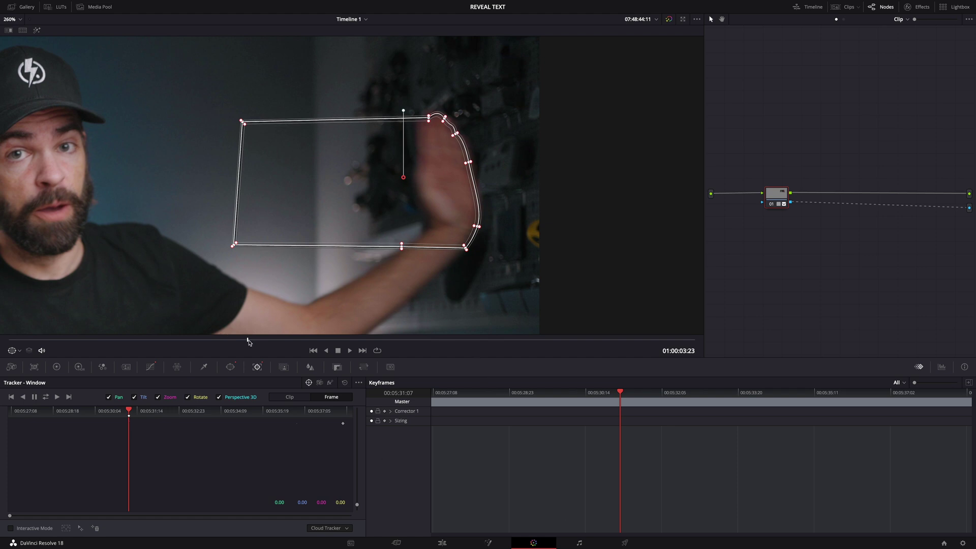
{"action": "left_click_drag", "start_coordinate": [248, 341], "coordinate": [249, 341]}
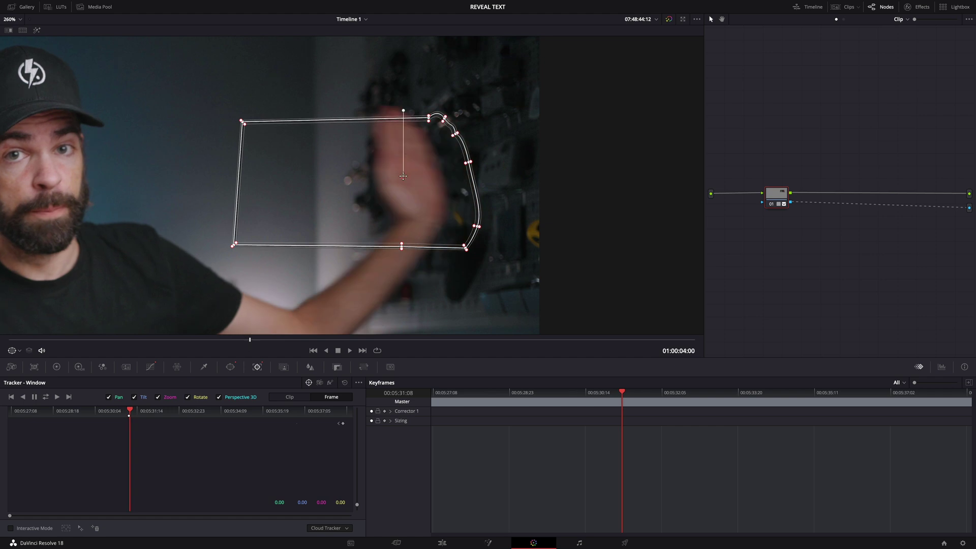
{"action": "left_click_drag", "start_coordinate": [403, 177], "coordinate": [371, 177]}
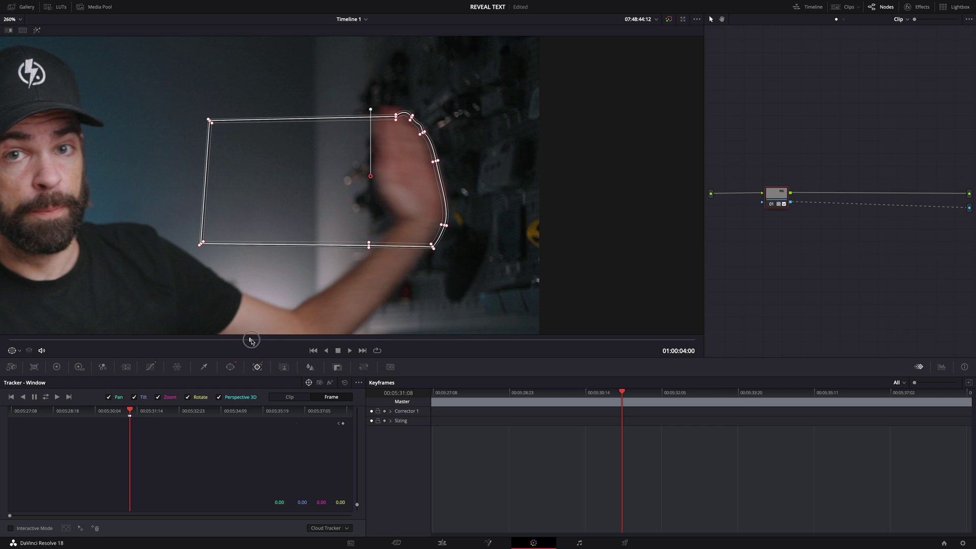
{"action": "left_click_drag", "start_coordinate": [251, 341], "coordinate": [252, 342]}
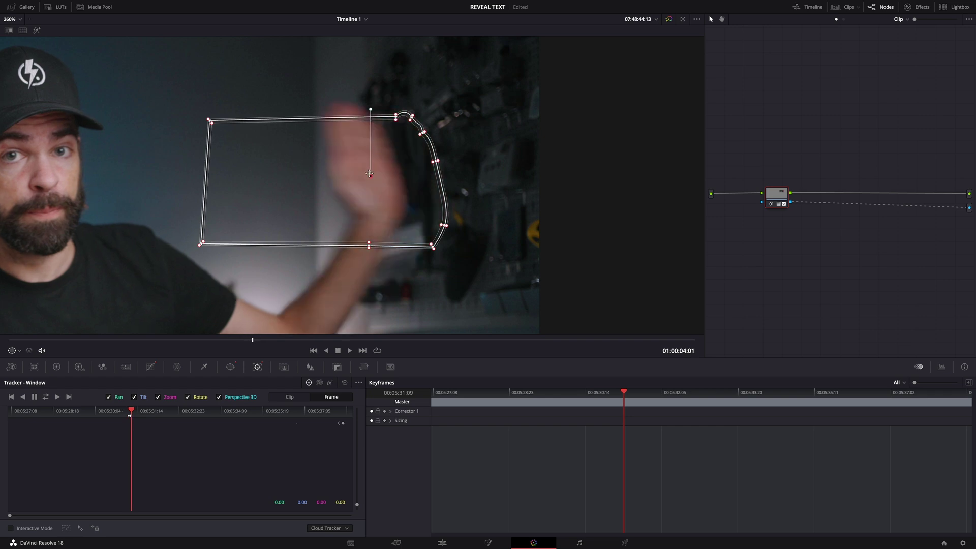
{"action": "left_click_drag", "start_coordinate": [369, 175], "coordinate": [330, 172]}
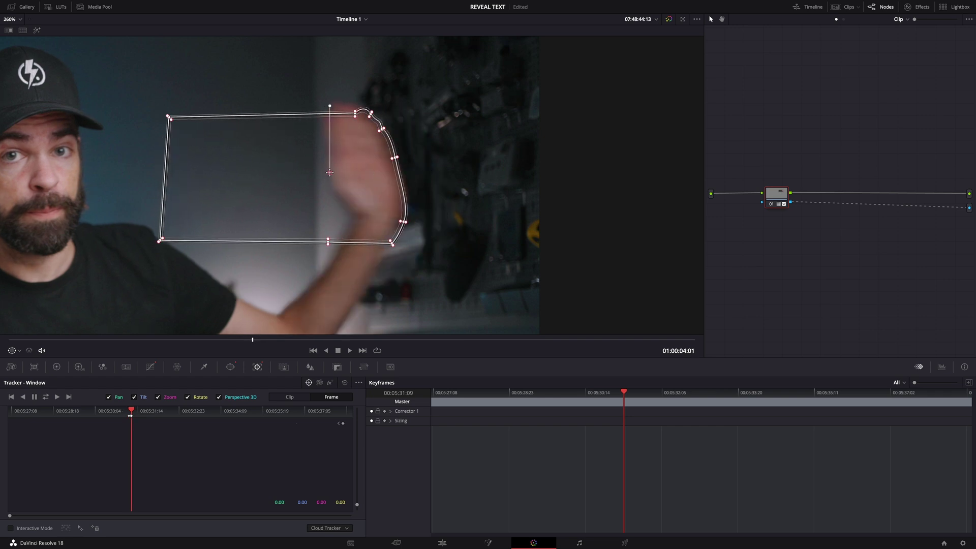
Keep stepping frames and shifting the window left until the full TEXT title is revealed.
{"action": "left_click", "coordinate": [256, 339]}
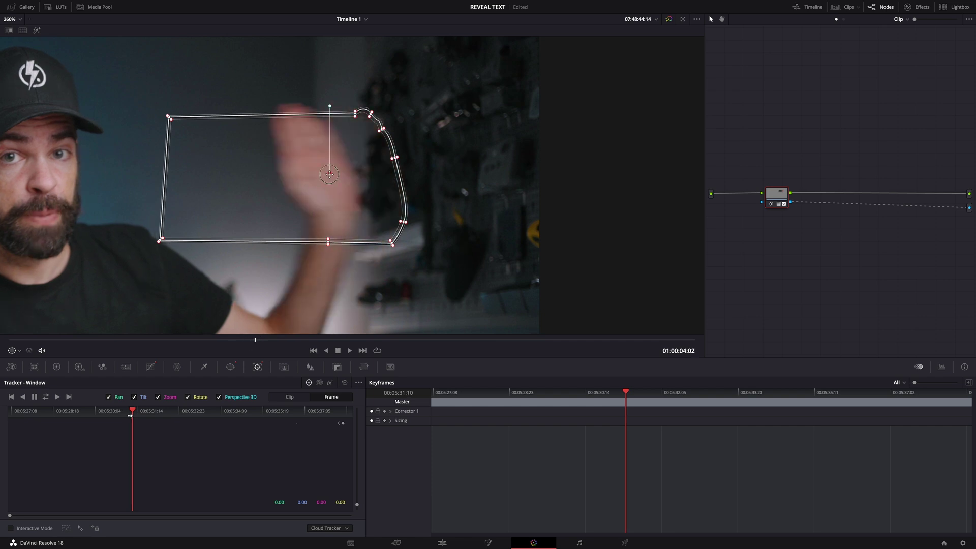
{"action": "left_click_drag", "start_coordinate": [330, 174], "coordinate": [284, 174]}
{"action": "left_click", "coordinate": [257, 340]}
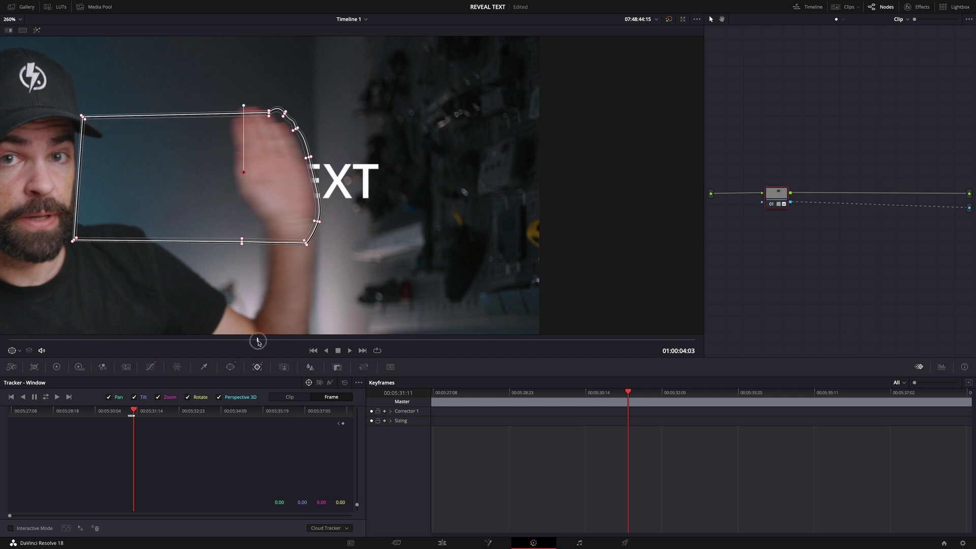
{"action": "left_click", "coordinate": [260, 340]}
{"action": "left_click_drag", "start_coordinate": [244, 172], "coordinate": [205, 173]}
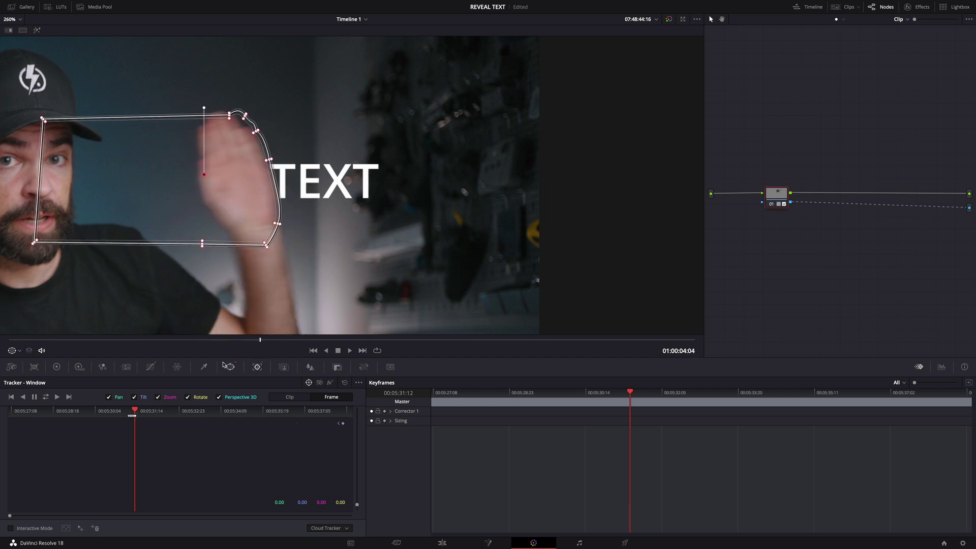
{"action": "left_click", "coordinate": [262, 340]}
{"action": "left_click_drag", "start_coordinate": [205, 175], "coordinate": [173, 180]}
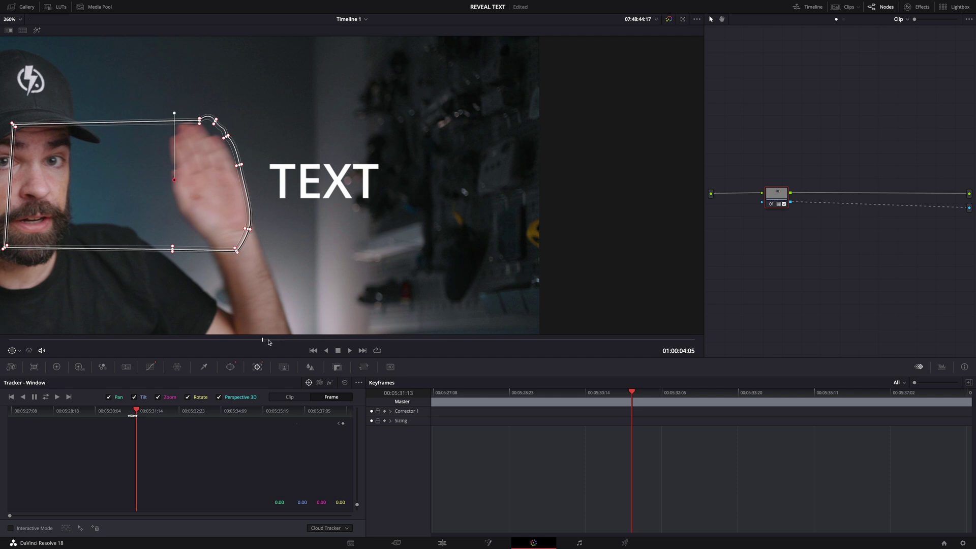
{"action": "left_click_drag", "start_coordinate": [263, 340], "coordinate": [393, 340]}
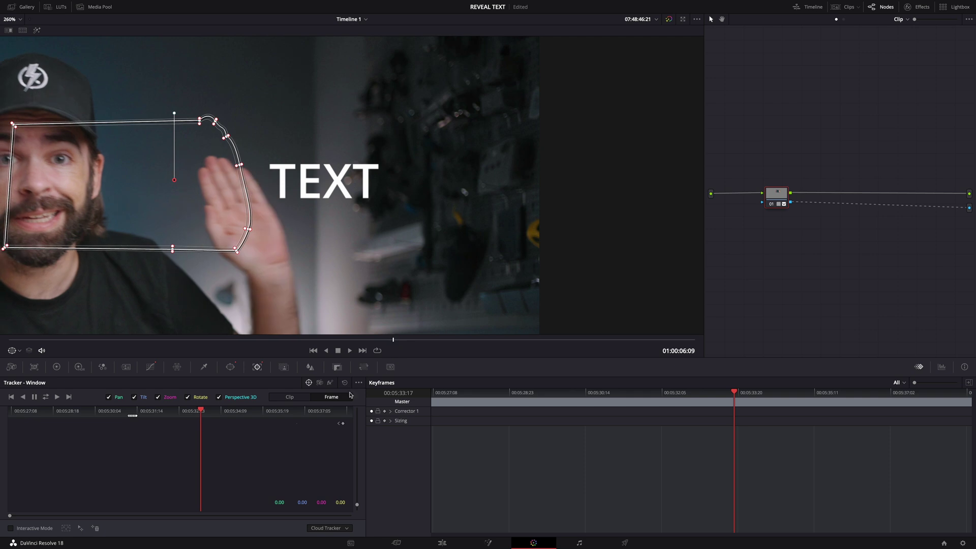
Reposition the window over the returning hand and adjust its curve points to fit the hand.
{"action": "left_click_drag", "start_coordinate": [177, 180], "coordinate": [210, 211]}
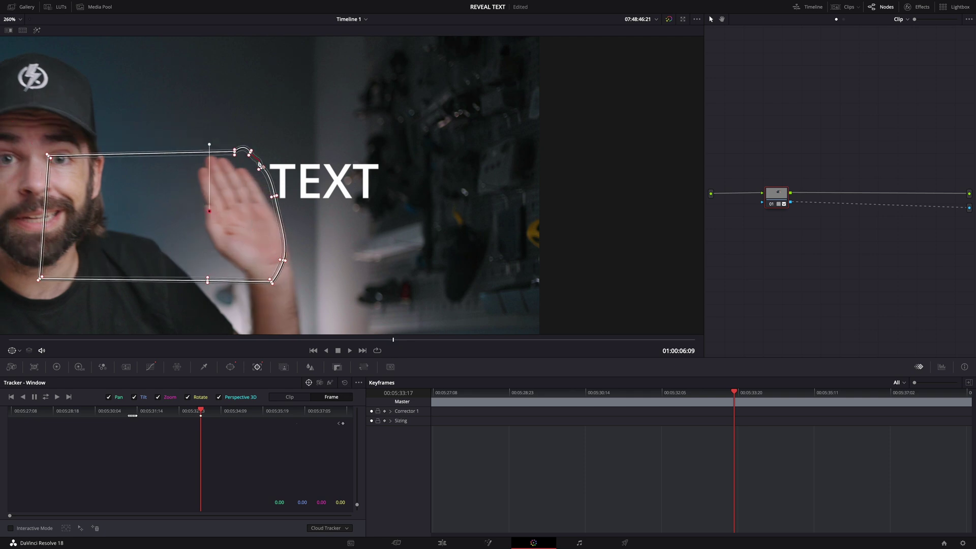
{"action": "left_click_drag", "start_coordinate": [276, 197], "coordinate": [267, 202]}
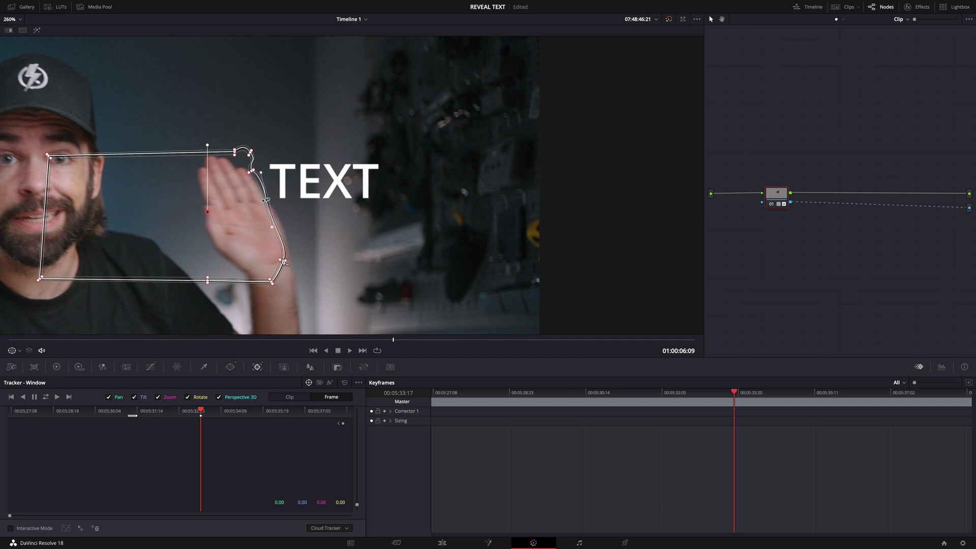
{"action": "left_click_drag", "start_coordinate": [281, 260], "coordinate": [289, 259]}
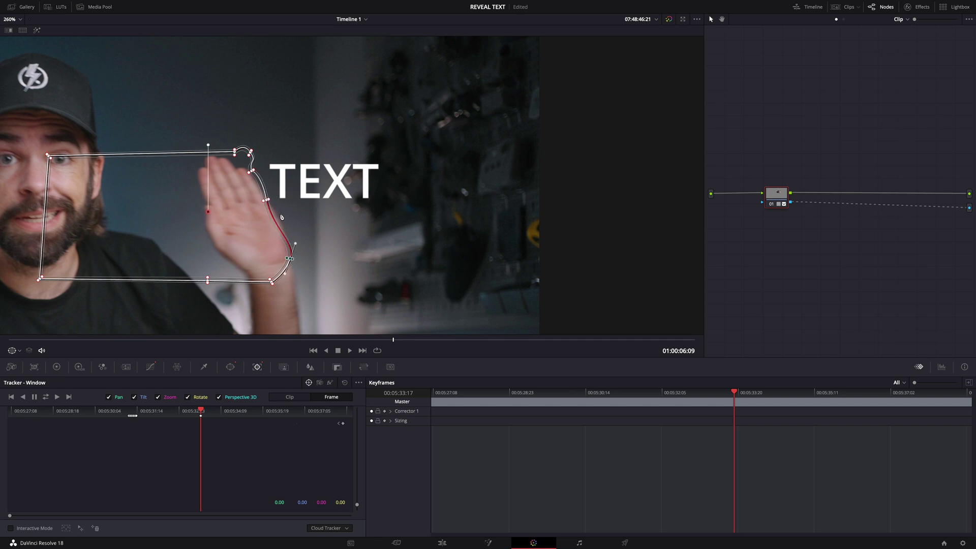
Step frame by frame, moving the window right with the hand so TEXT hides again.
{"action": "left_click", "coordinate": [395, 340]}
{"action": "left_click", "coordinate": [397, 341]}
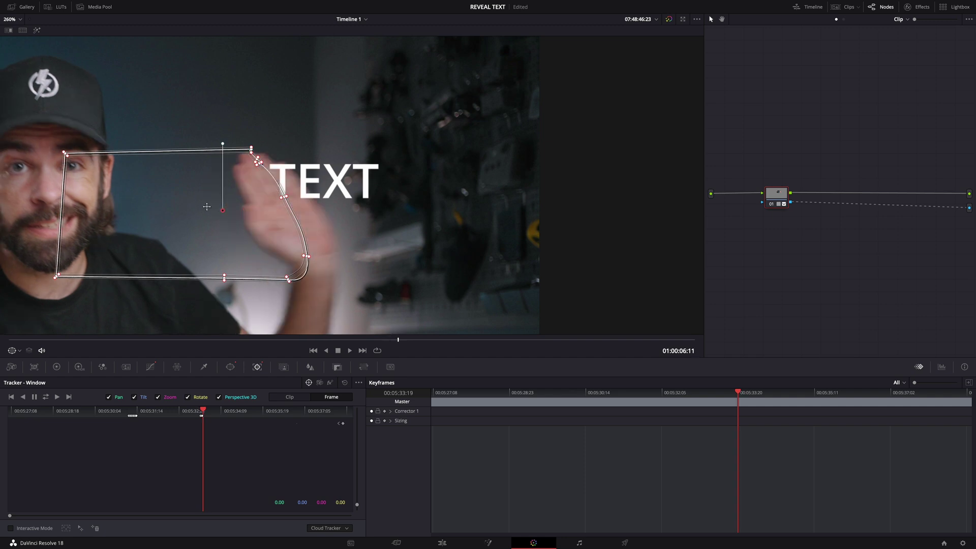
{"action": "left_click_drag", "start_coordinate": [284, 197], "coordinate": [312, 196]}
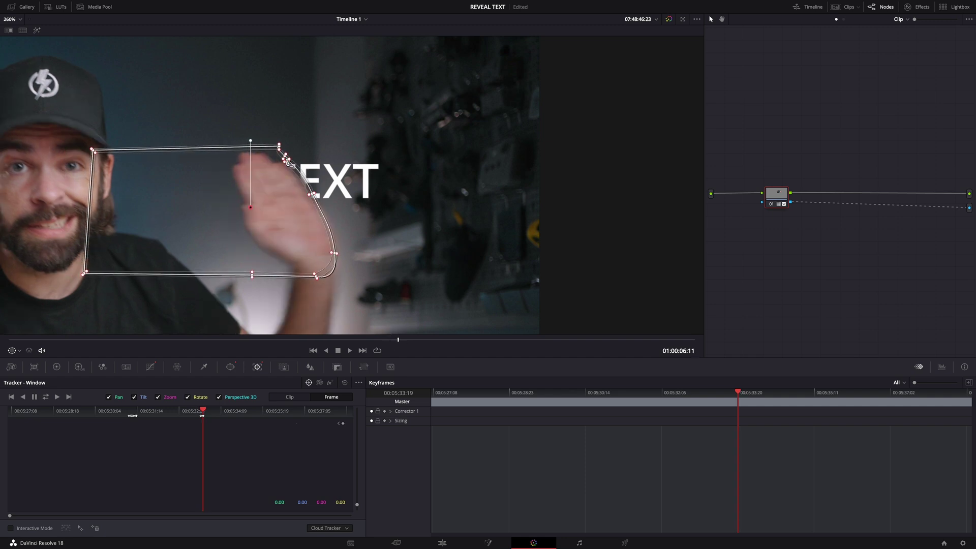
{"action": "left_click", "coordinate": [400, 340]}
{"action": "left_click_drag", "start_coordinate": [258, 212], "coordinate": [296, 203]}
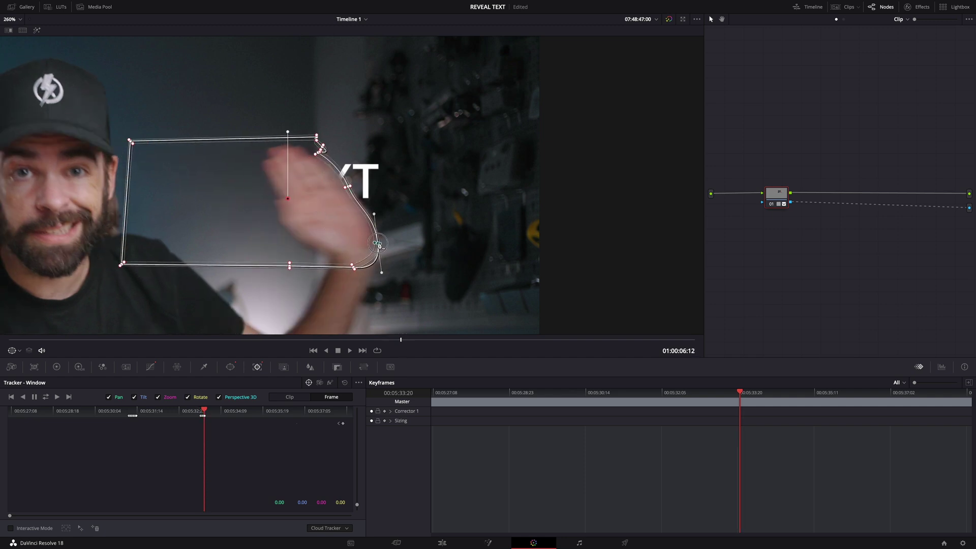
{"action": "left_click", "coordinate": [403, 341]}
{"action": "key", "text": "Right"}
{"action": "key", "text": "Right"}
{"action": "key", "text": "Right"}
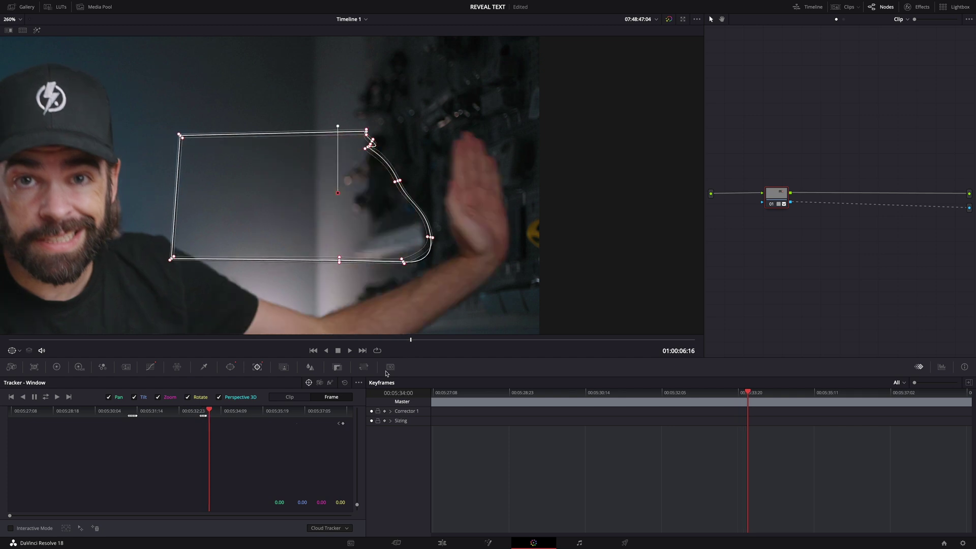
{"action": "left_click_drag", "start_coordinate": [409, 340], "coordinate": [246, 342]}
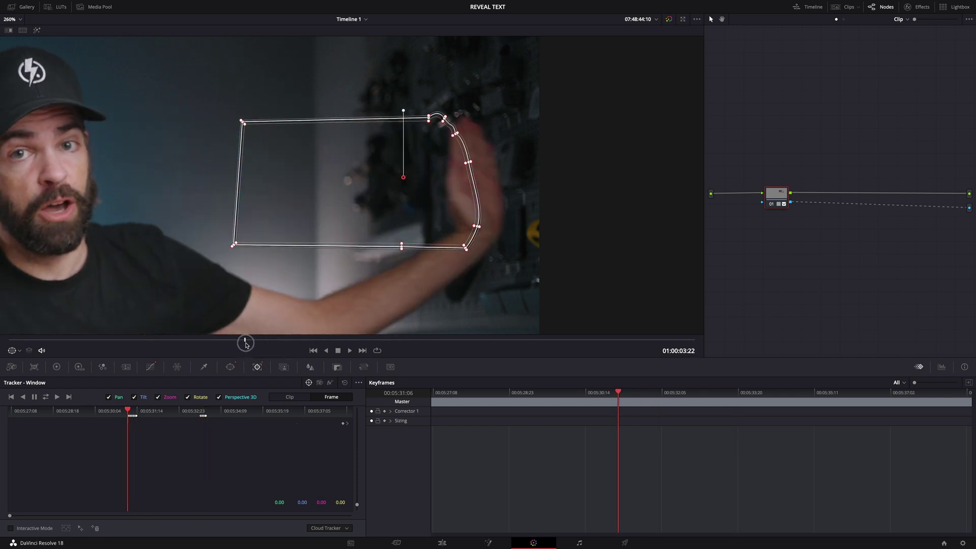